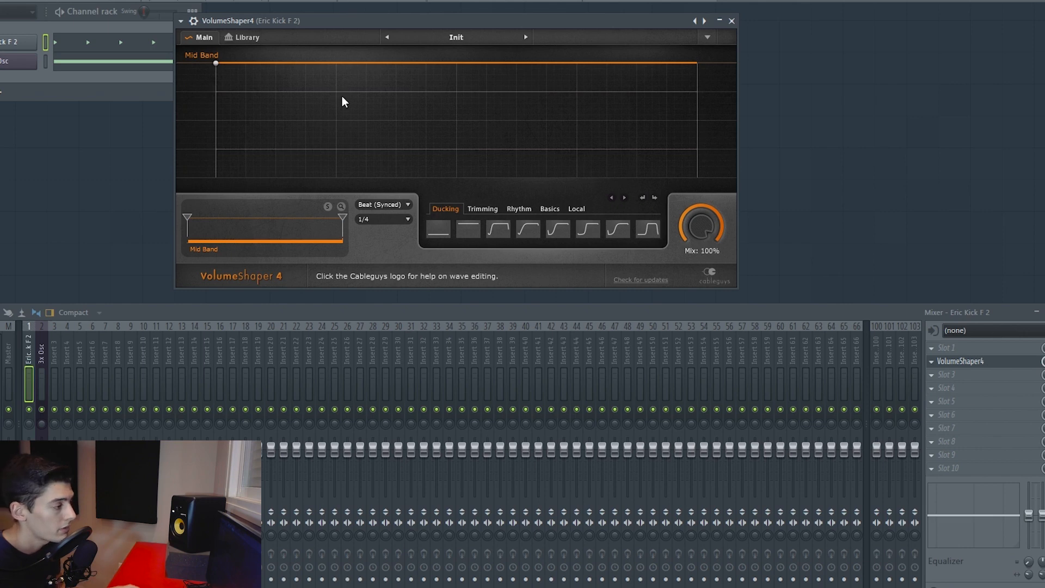
Shape the kick's VolumeShaper4 curve to hold full volume through the first quarter, fall smoothly to zero at the midpoint, and stay silent until near the end.
left_click(333, 63)
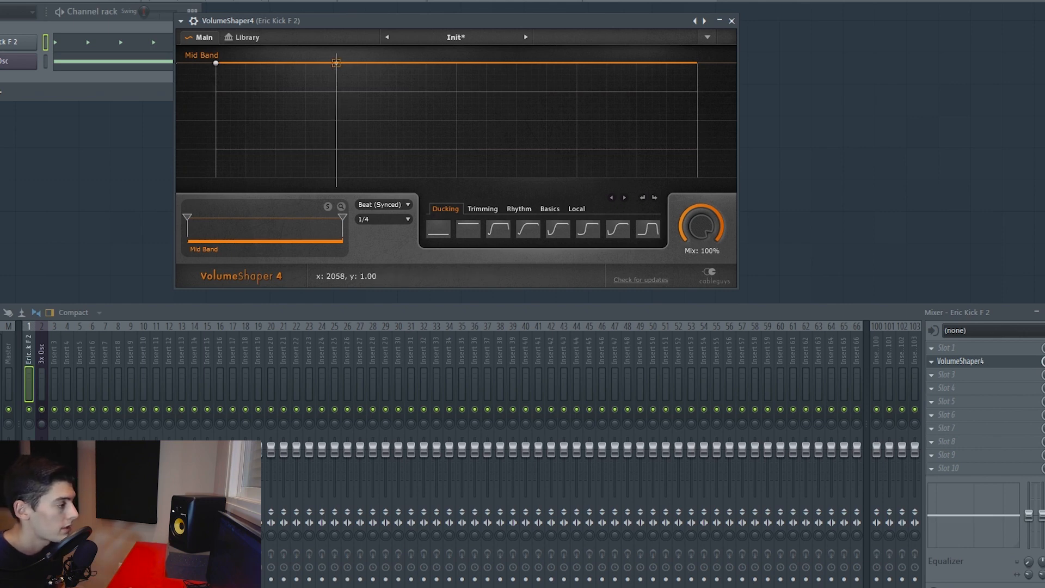
left_click_drag(457, 63, 456, 178)
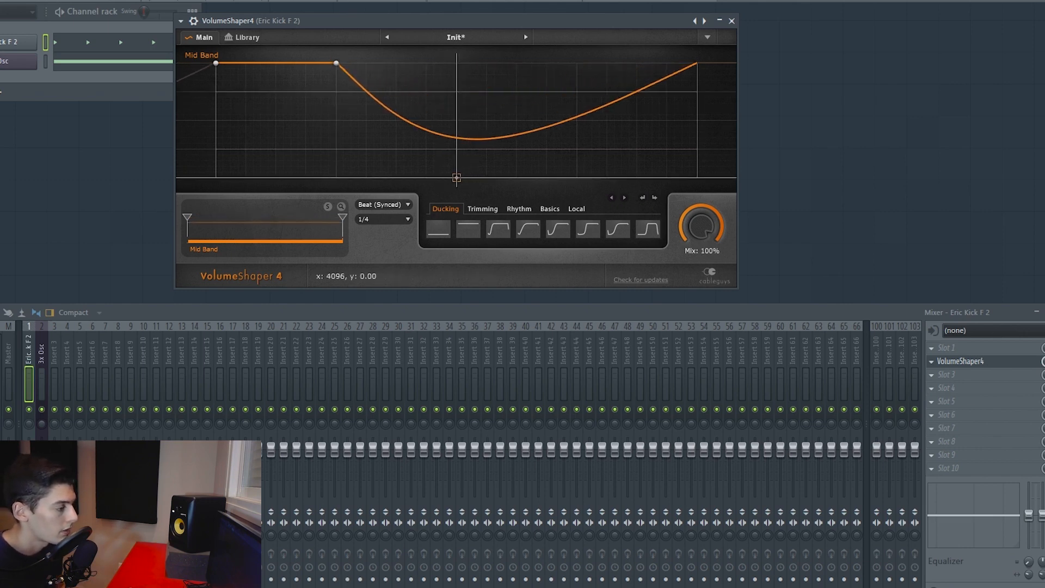
left_click_drag(627, 145, 691, 178)
left_click_drag(402, 87, 461, 159)
key("space")
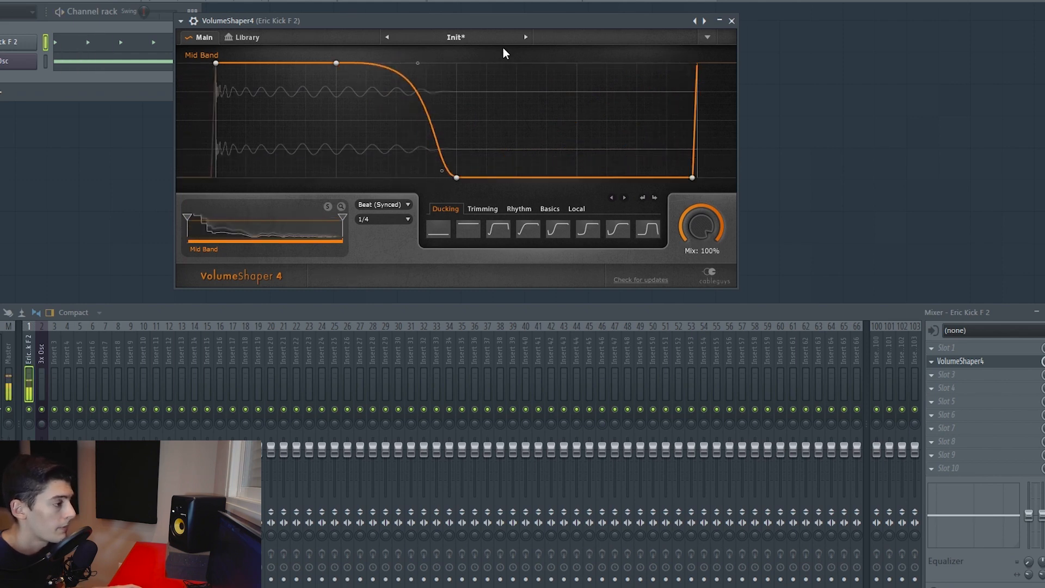
key("space")
Copy the kick's VolumeShaper4 settings as a preset onto the 3x Osc mixer track.
left_click_drag(502, 23, 469, 21)
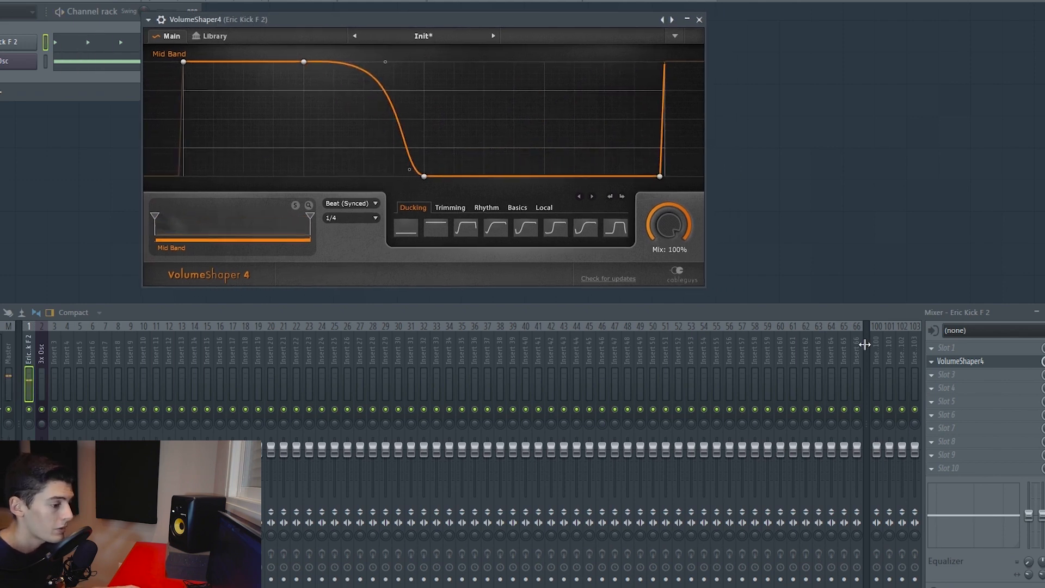
left_click(933, 362)
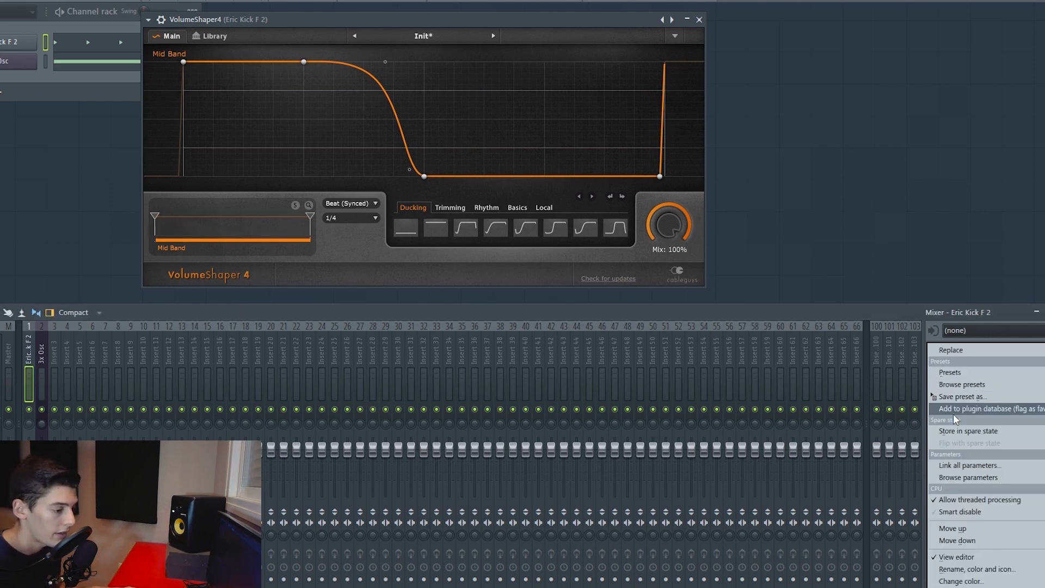
left_click(963, 396)
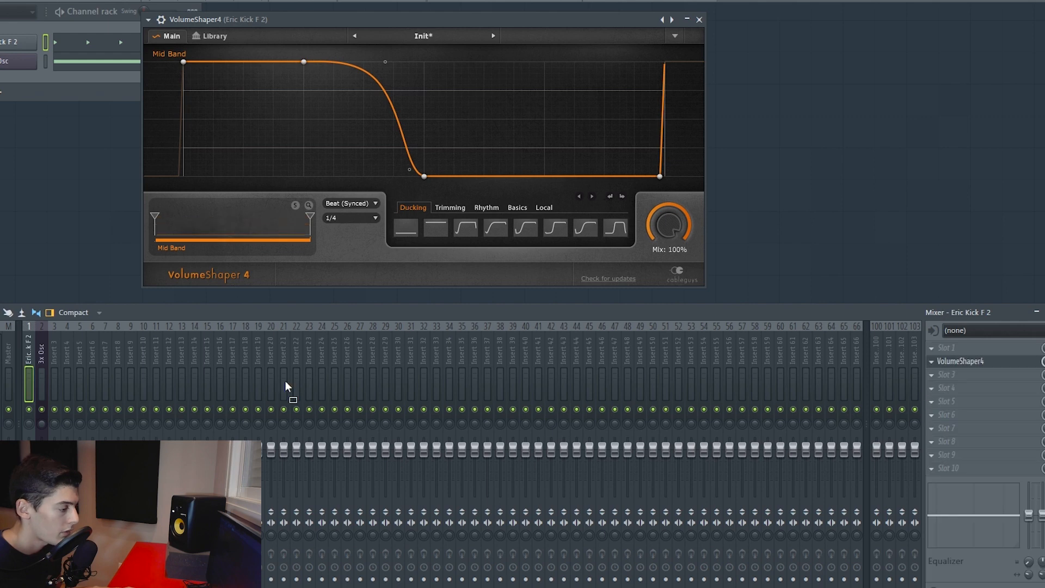
left_click(44, 361)
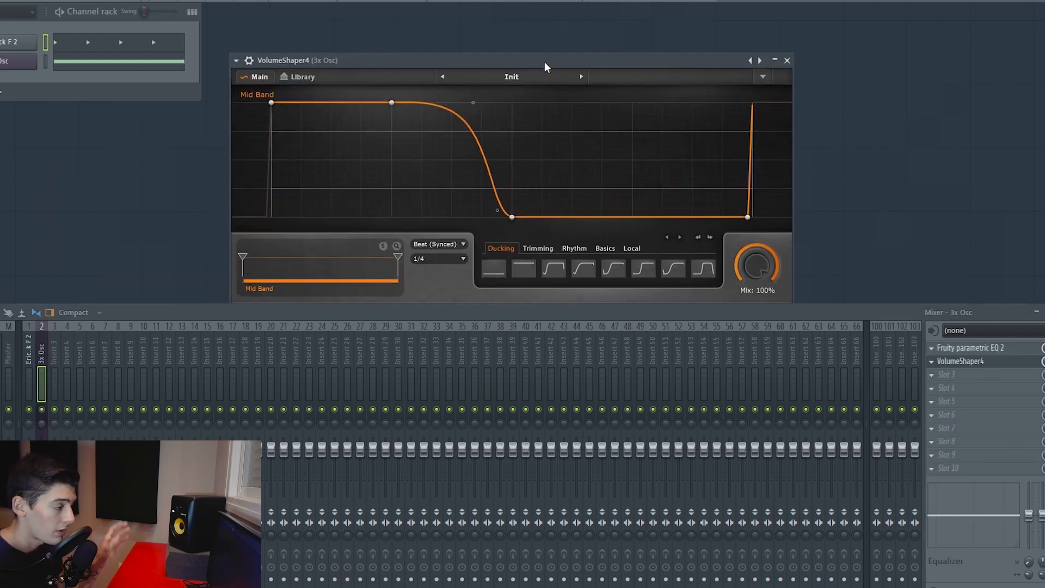
left_click_drag(544, 61, 557, 47)
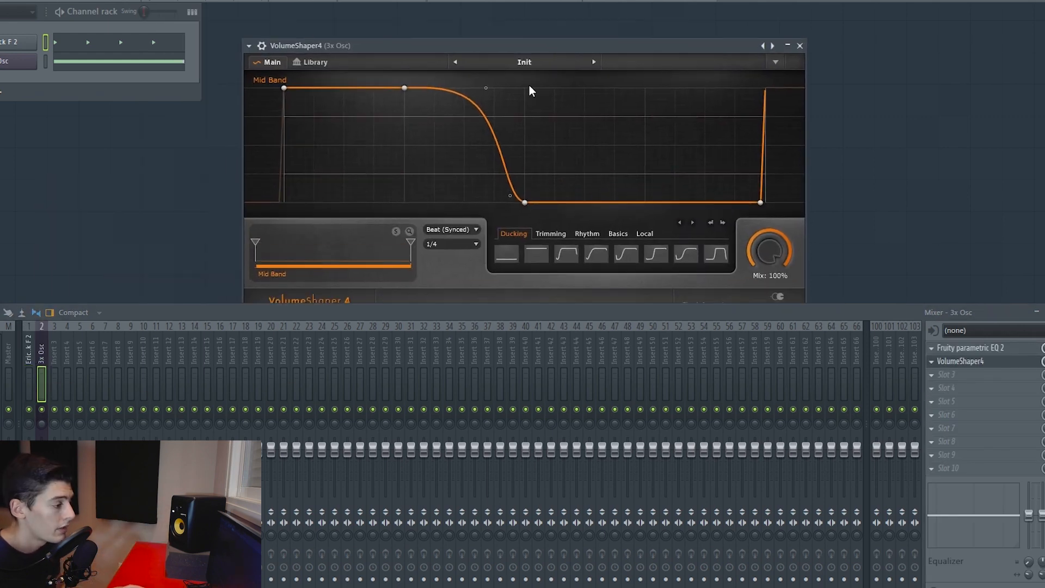
Mirror the 3x Osc volume curve on the x-axis and close both VolumeShaper4 windows.
right_click(539, 117)
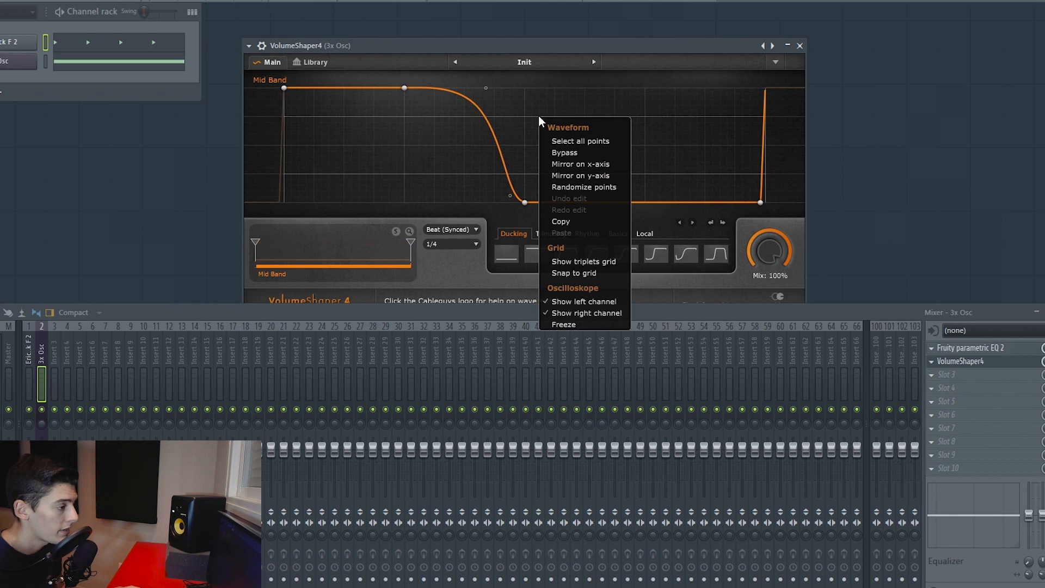
left_click(616, 163)
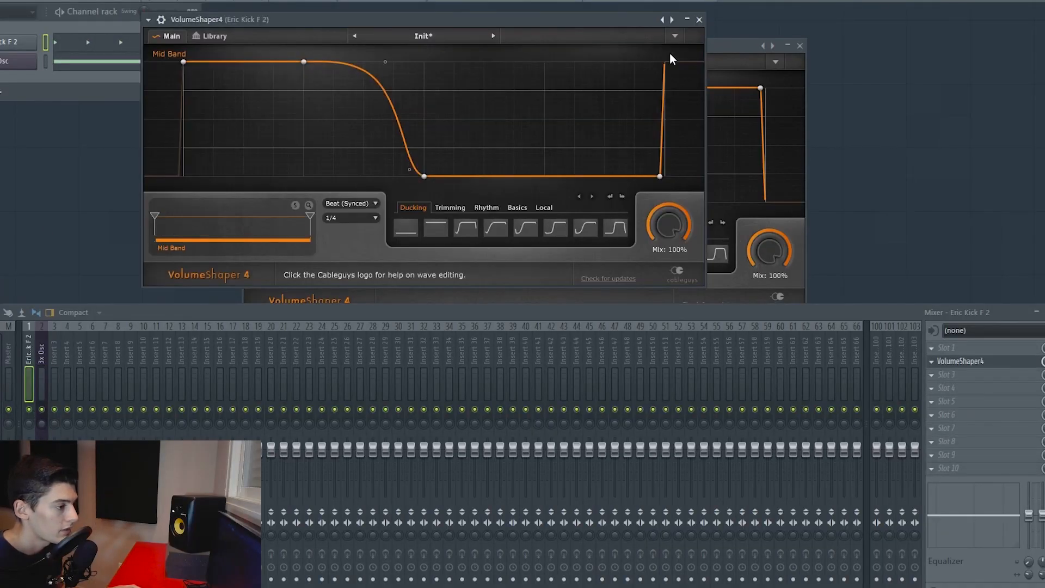
left_click(724, 44)
left_click(799, 45)
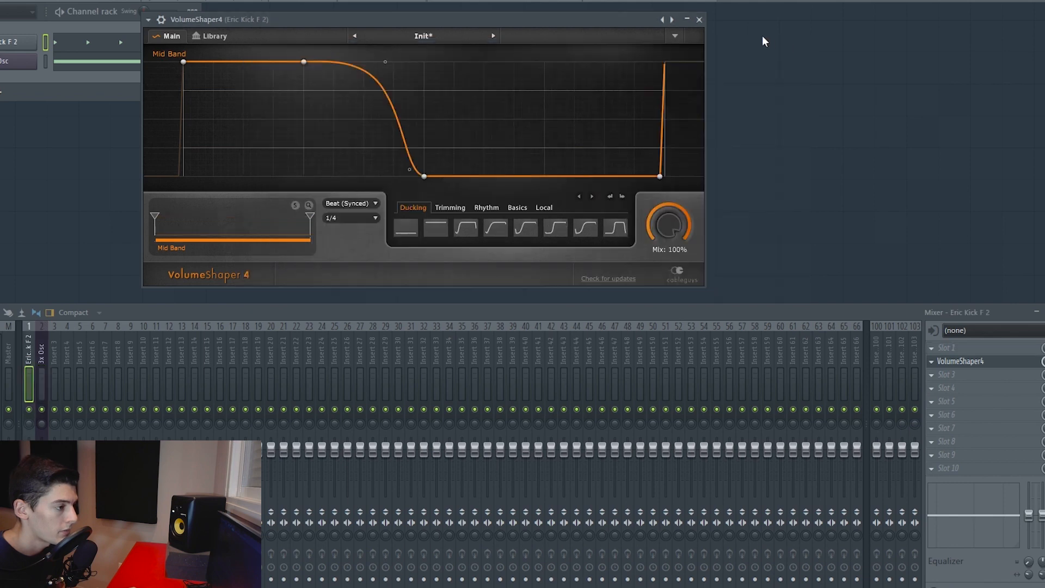
key("Escape")
Play the loop to compare the two VolumeShaper4 curves on the 3x Osc track.
key("space")
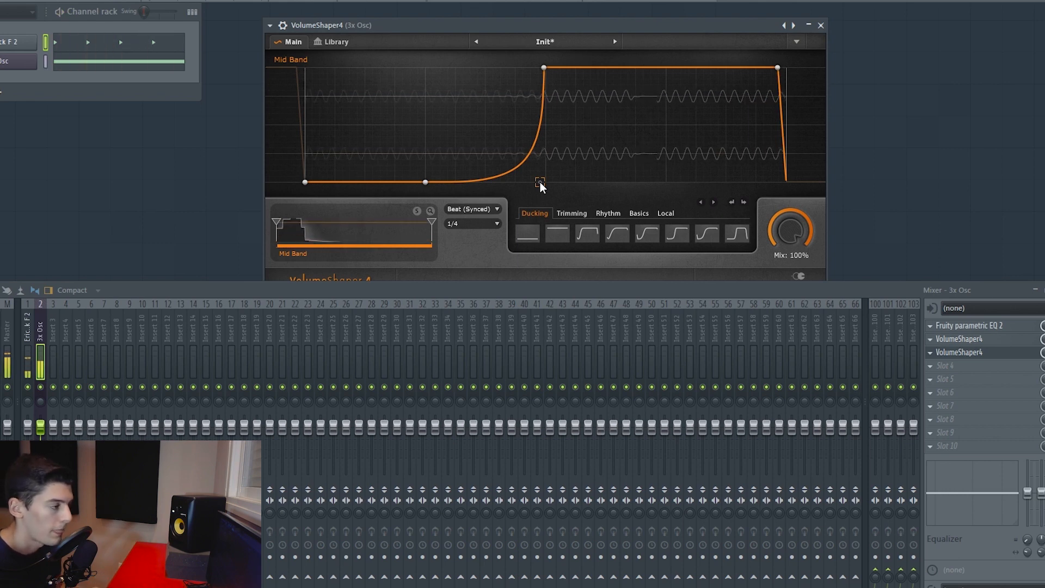
key("space")
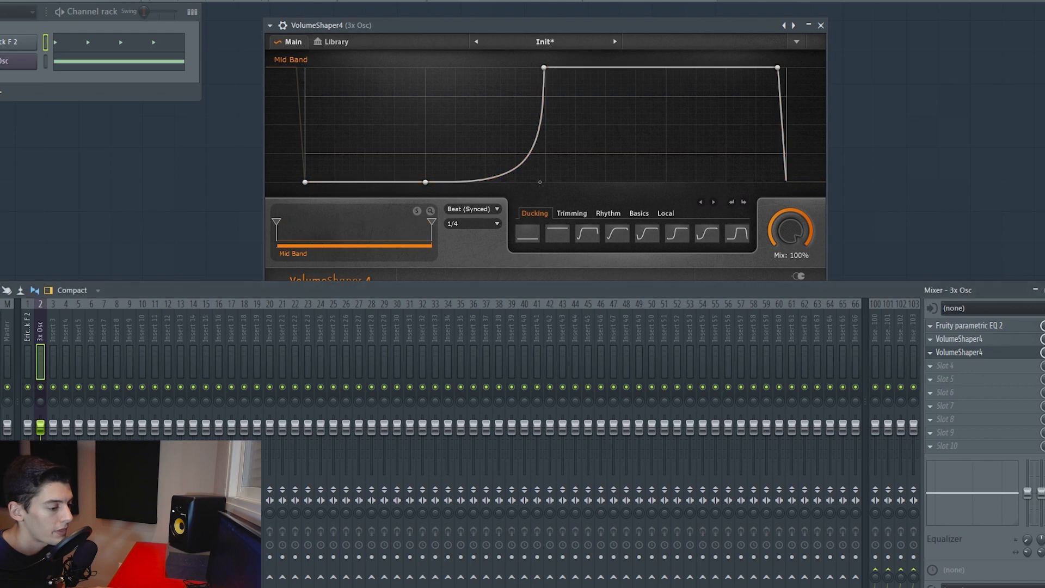
left_click(985, 340)
left_click_drag(446, 32, 560, 38)
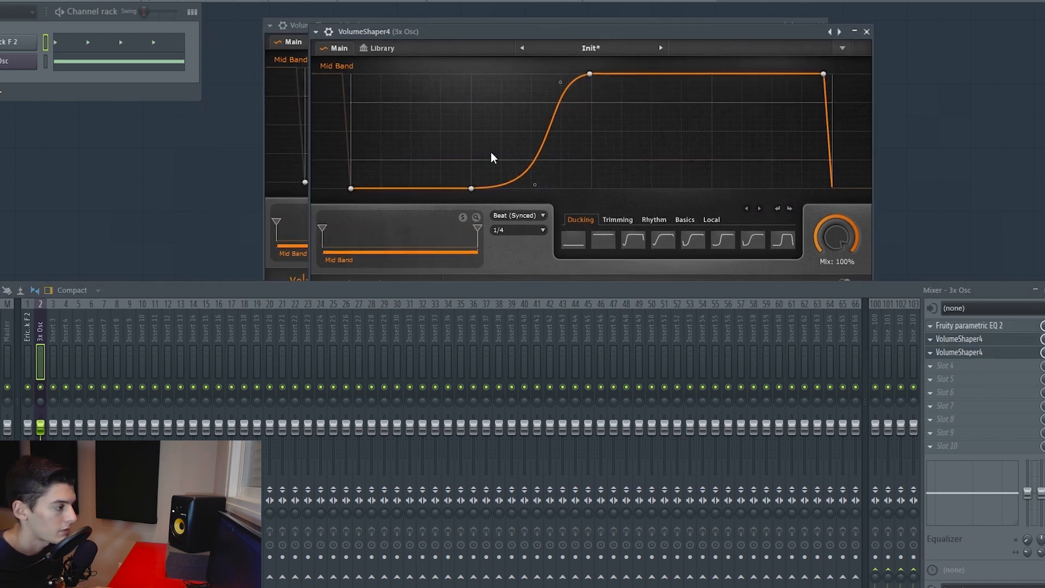
key("space")
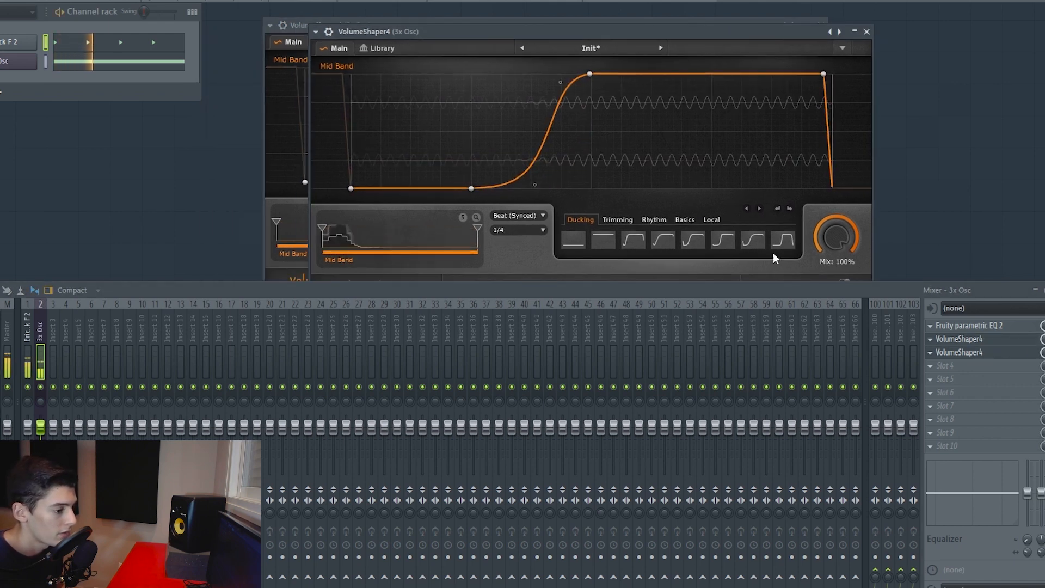
Remove the second VolumeShaper4 from the 3x Osc track and slightly tighten the upper bend of the remaining volume curve.
right_click(965, 354)
key("space")
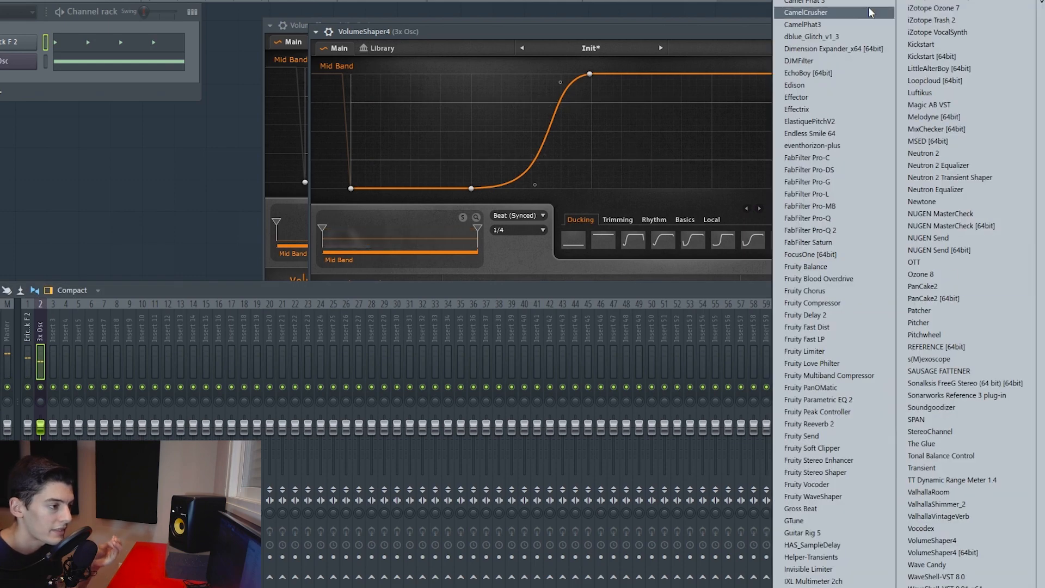
key("Escape")
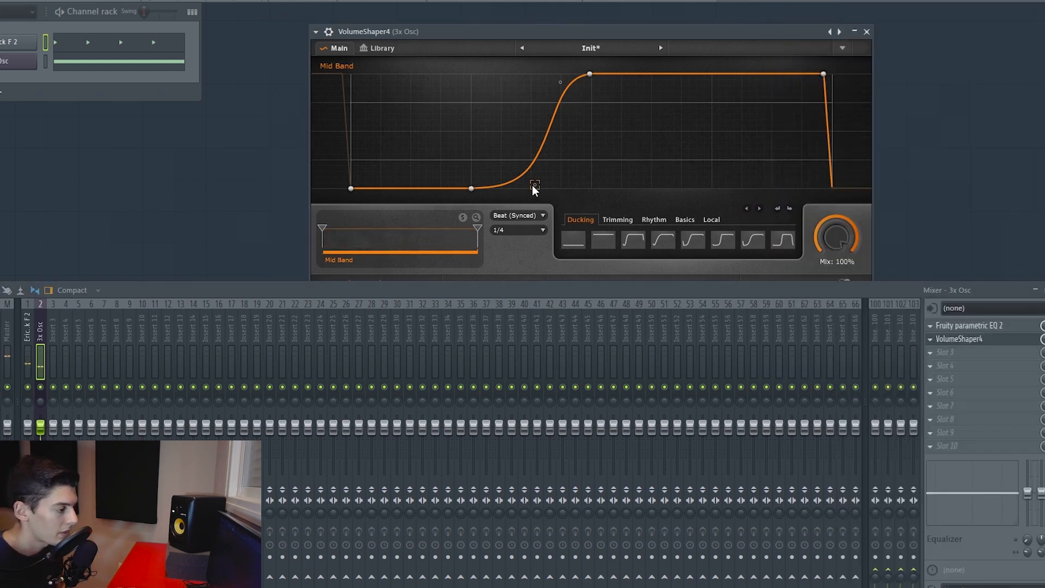
left_click_drag(559, 82, 564, 77)
left_click(867, 32)
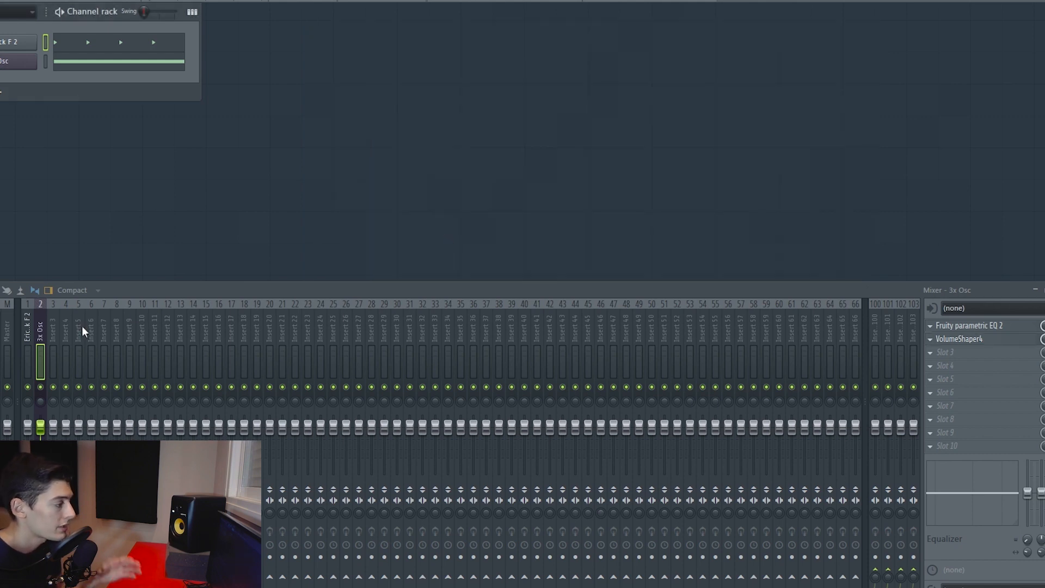
Open VolumeShaper4 on the Master track and play the loop to view the combined kick and bass waveform.
left_click(9, 332)
left_click(974, 379)
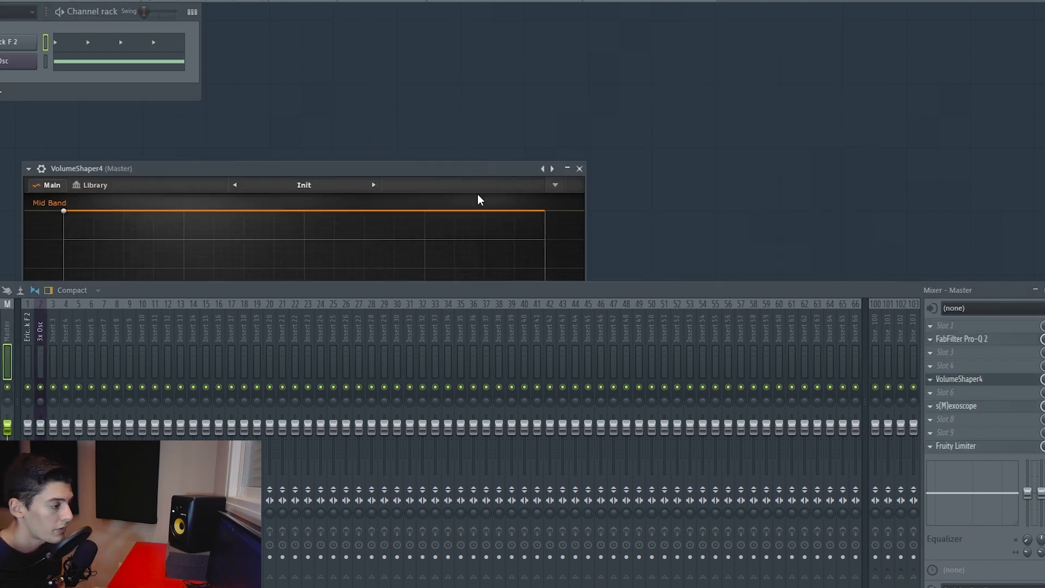
left_click_drag(435, 174, 690, 19)
left_click_drag(517, 290, 511, 309)
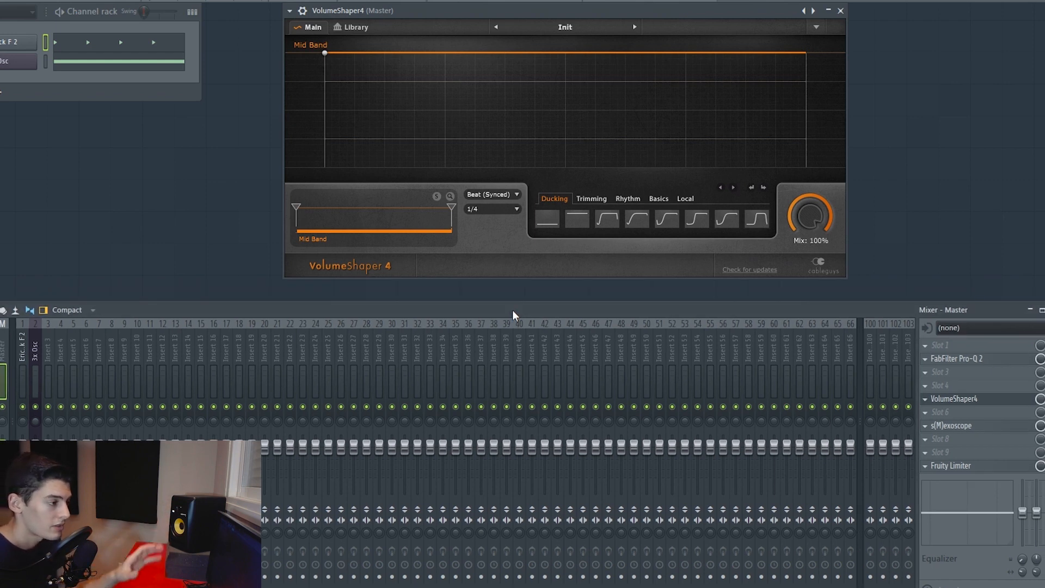
left_click_drag(525, 8, 475, 15)
key("space")
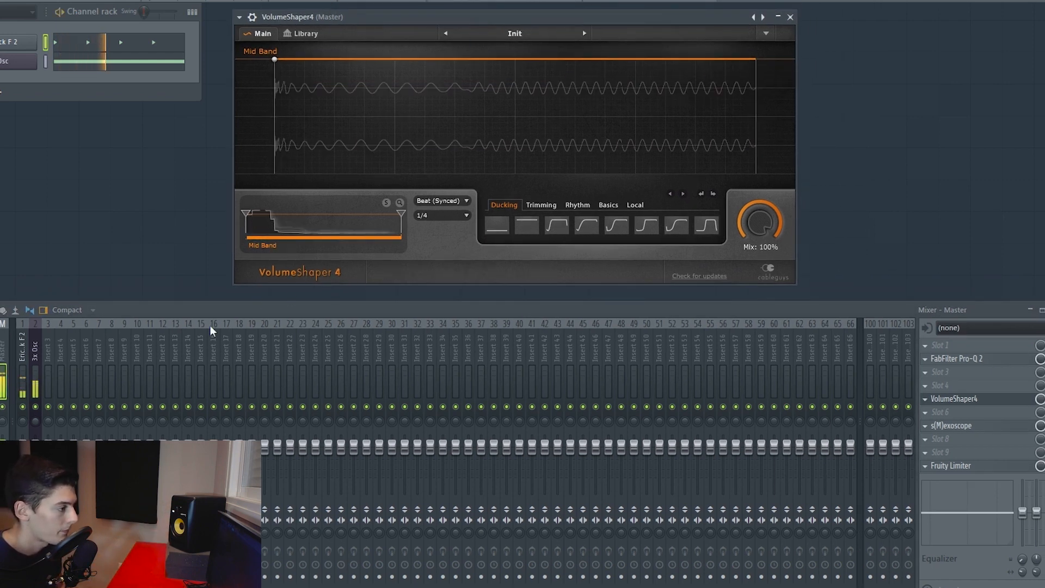
key("space")
Replay the loop and examine the kick-to-bass transition in the Master's VolumeShaper4 waveform display.
left_click(35, 381)
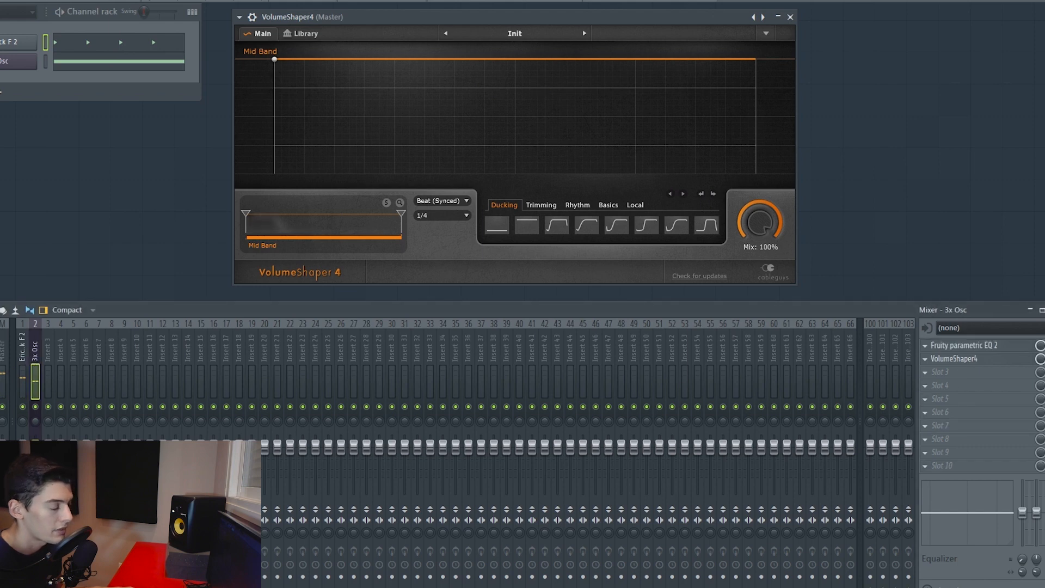
key("space")
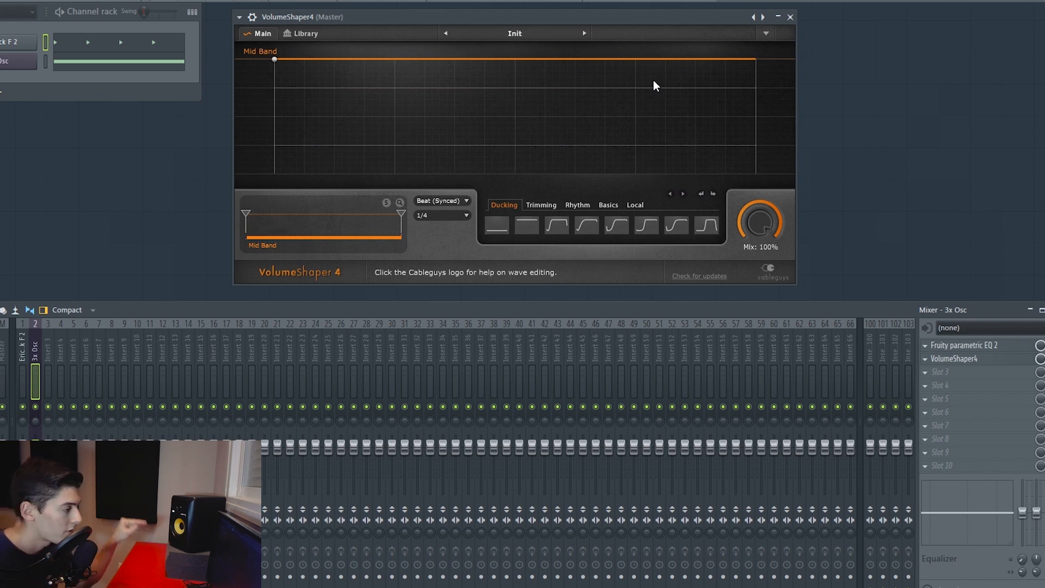
left_click_drag(545, 21, 515, 26)
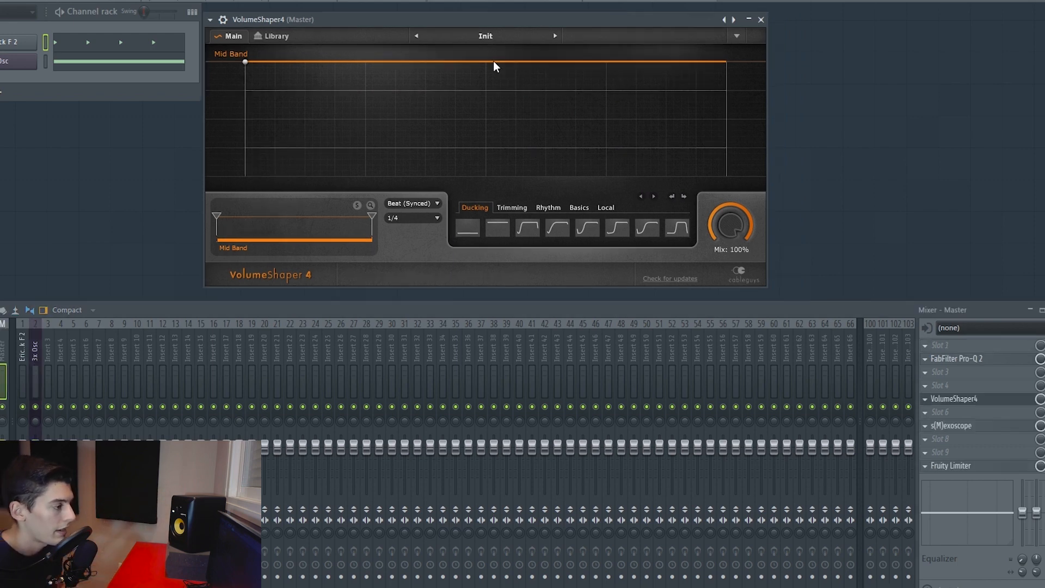
key("space")
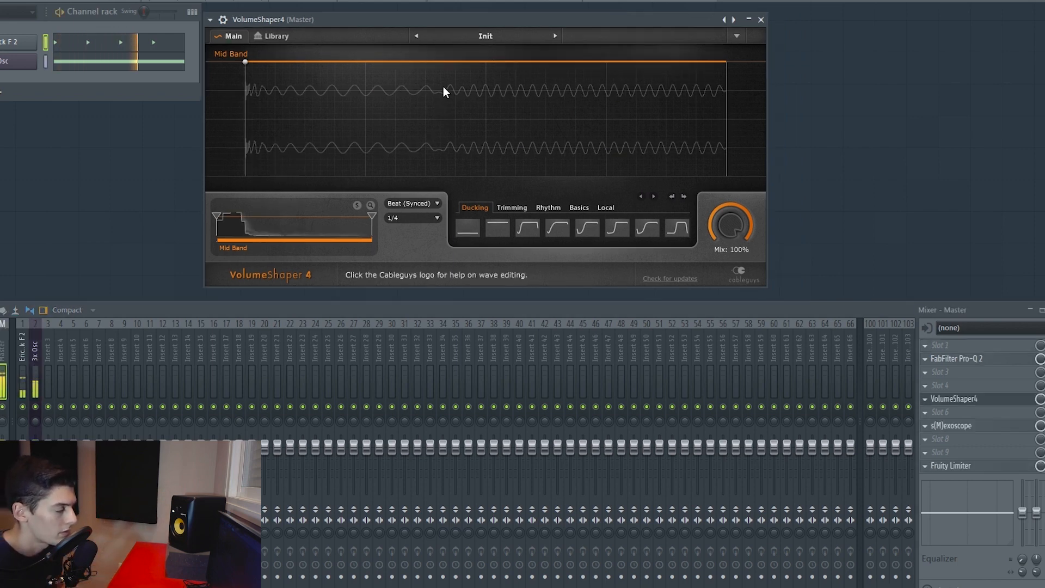
key("space")
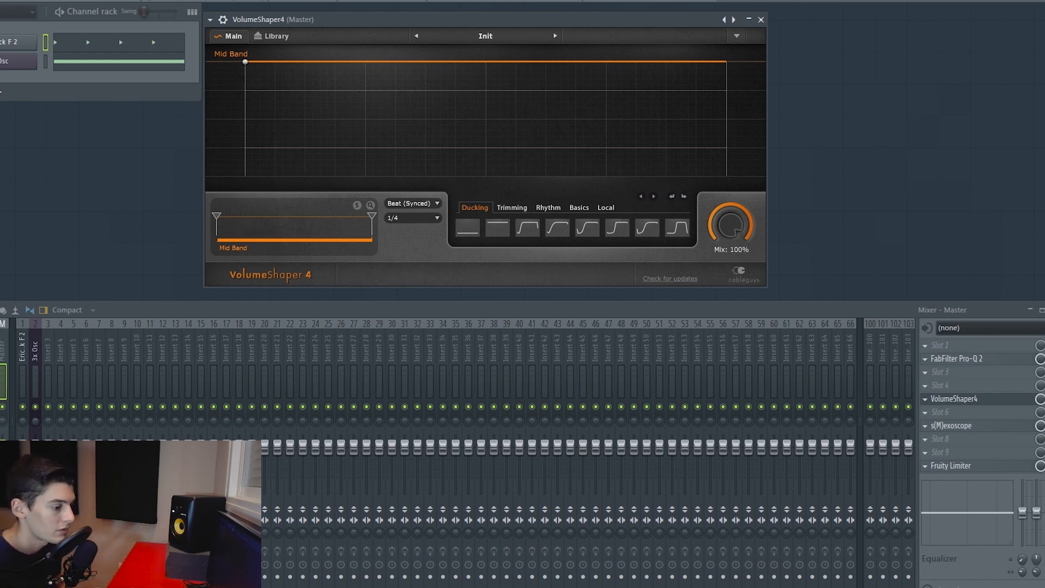
left_click(33, 354)
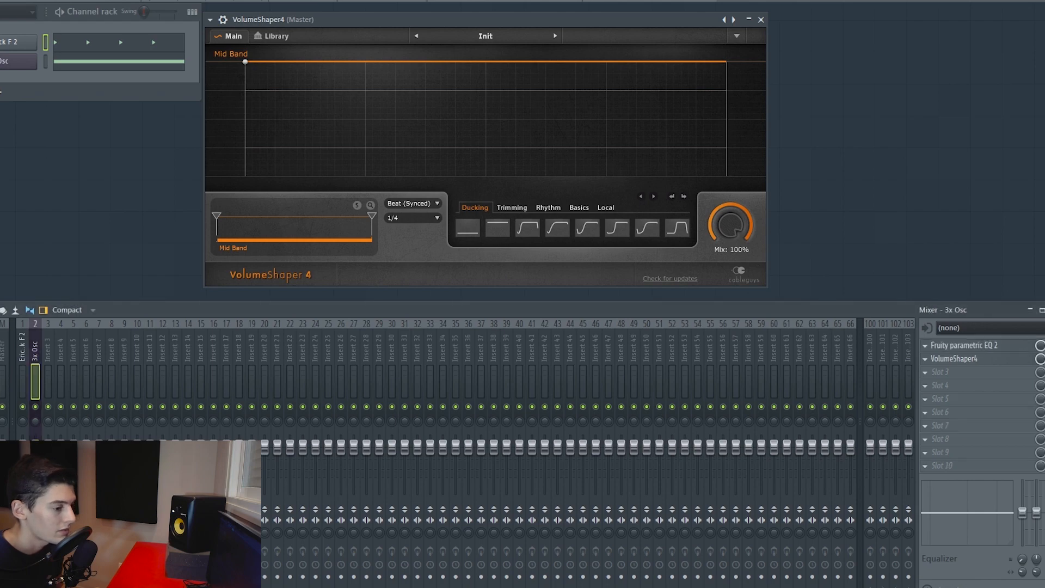
key("space")
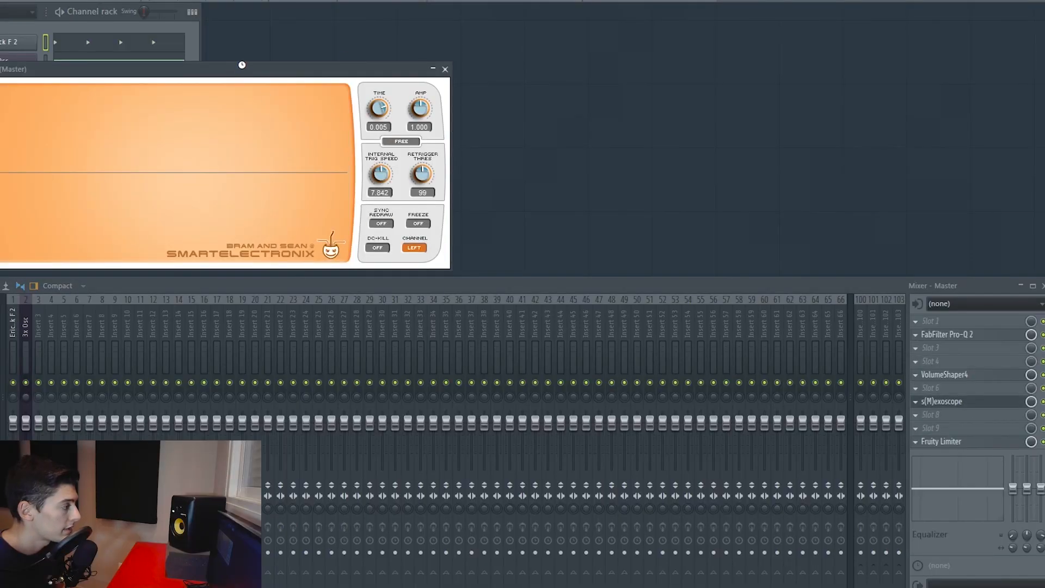
Play the loop through s(M)exoscope on the Master and place its crosshair beside the kick's start to compare kick and bass levels.
left_click_drag(242, 65, 502, 28)
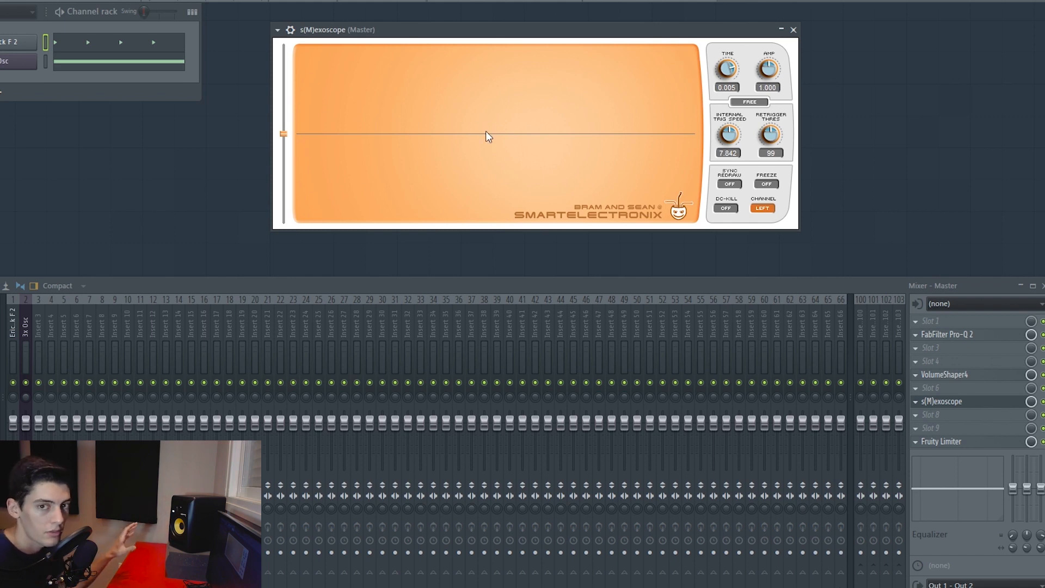
left_click_drag(477, 33, 448, 33)
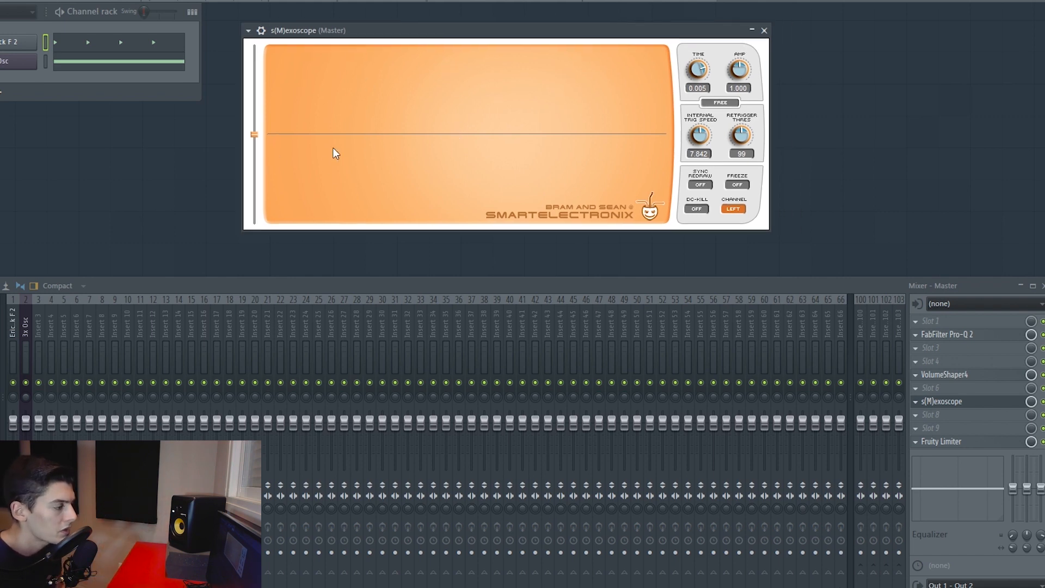
key("space")
left_click_drag(374, 32, 345, 25)
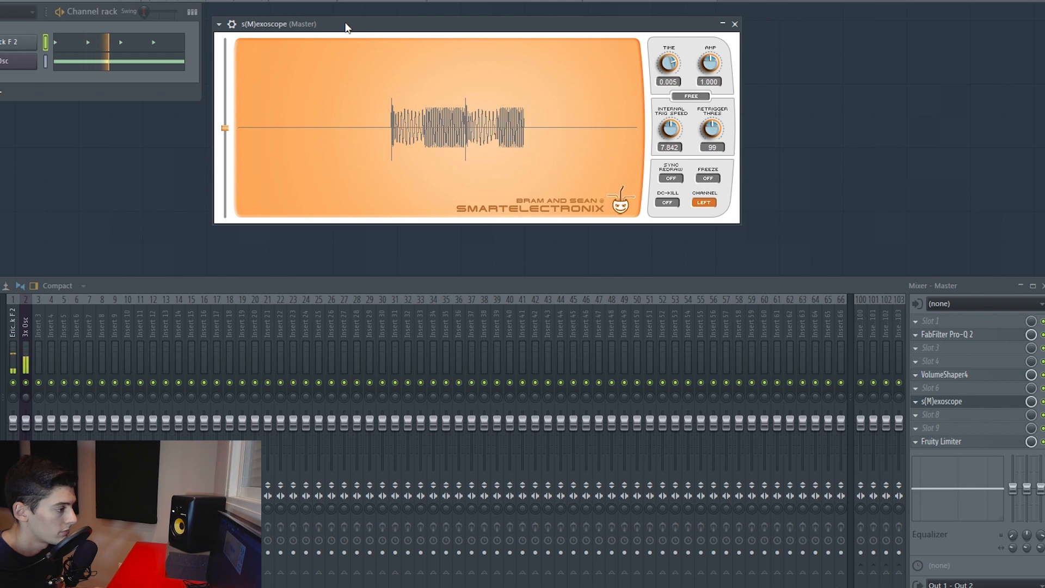
left_click(348, 107)
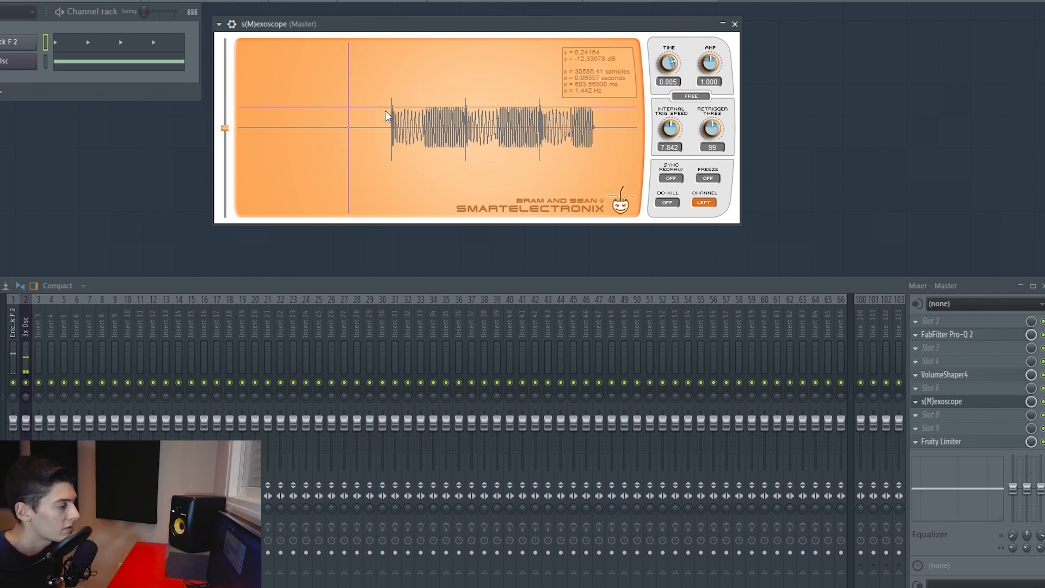
left_click_drag(424, 118, 385, 113)
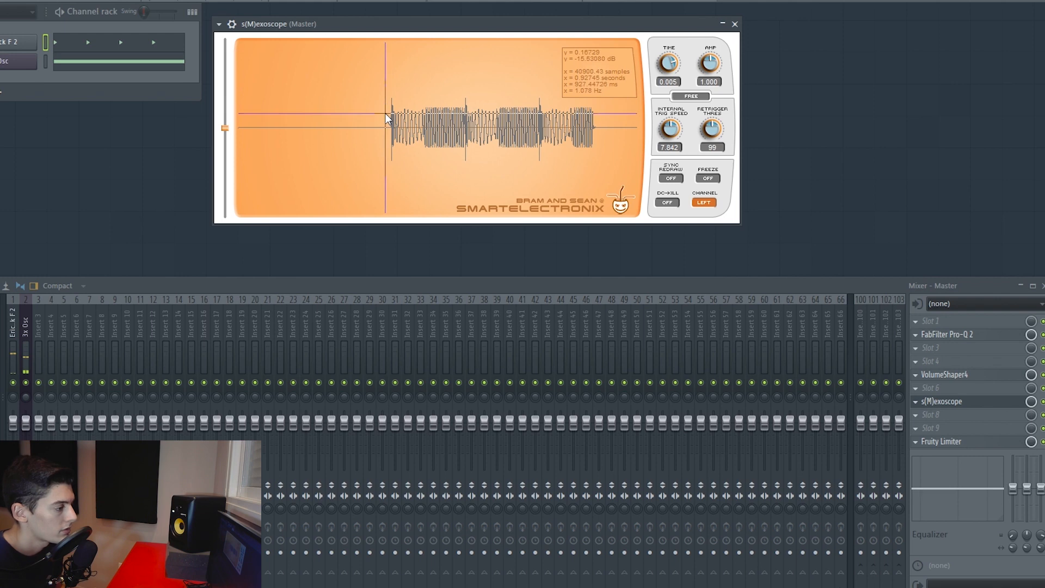
Lower the 3x Osc mixer volume slightly, stop playback and reselect the Master track.
left_click(28, 331)
key("space")
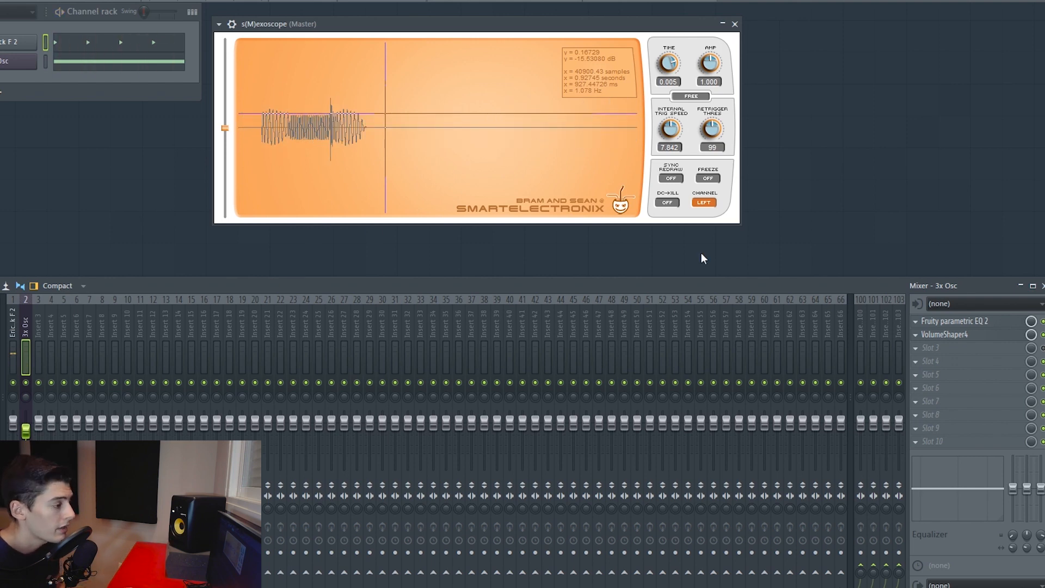
left_click(1, 330)
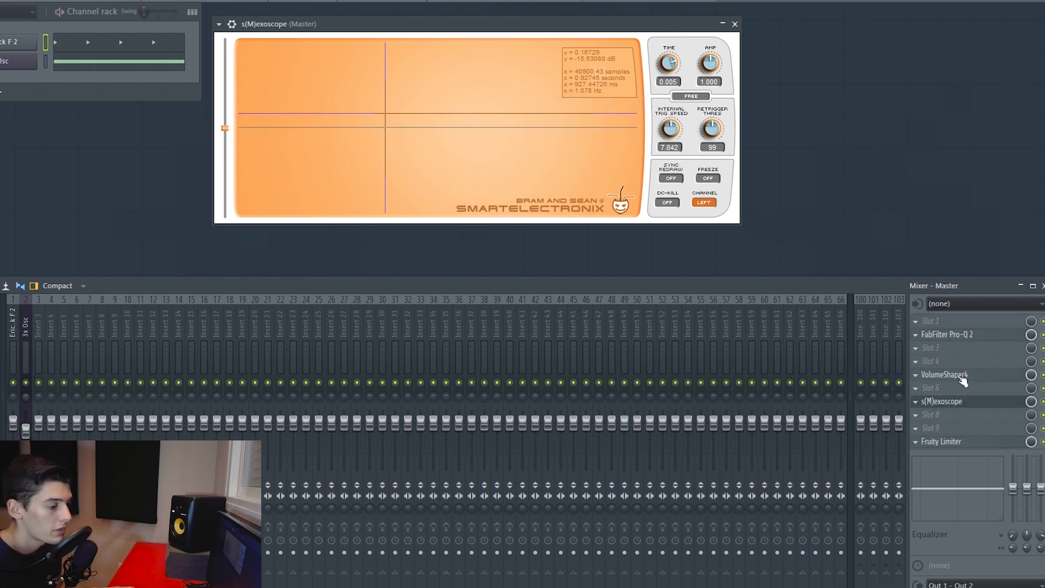
Add a 12 dB/oct High Cut band at 100 Hz in the Master's FabFilter Pro-Q 2 and check the loop in s(M)exoscope.
left_click(964, 336)
left_click_drag(753, 68, 755, 53)
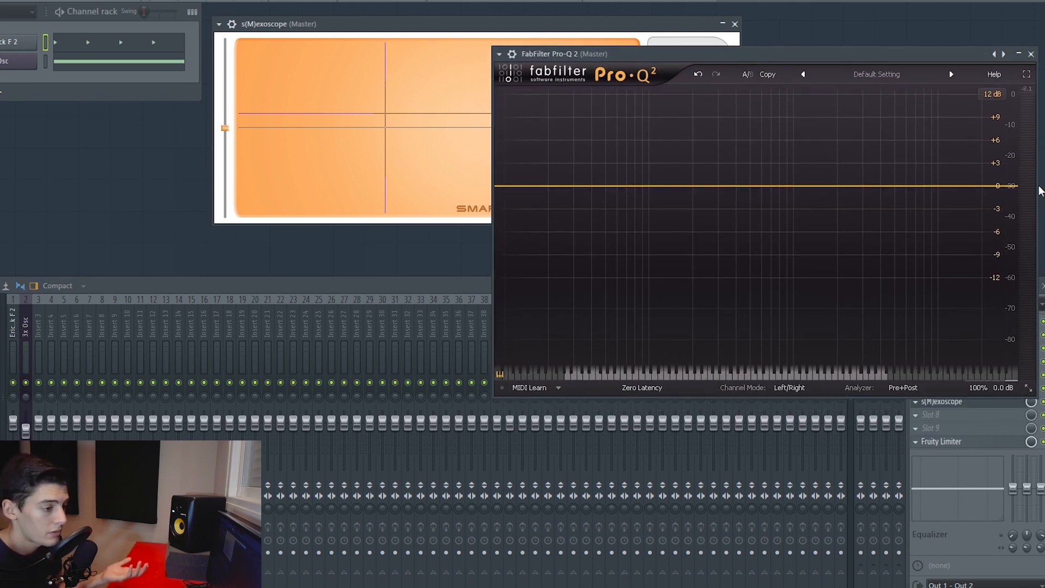
left_click_drag(1000, 193, 659, 190)
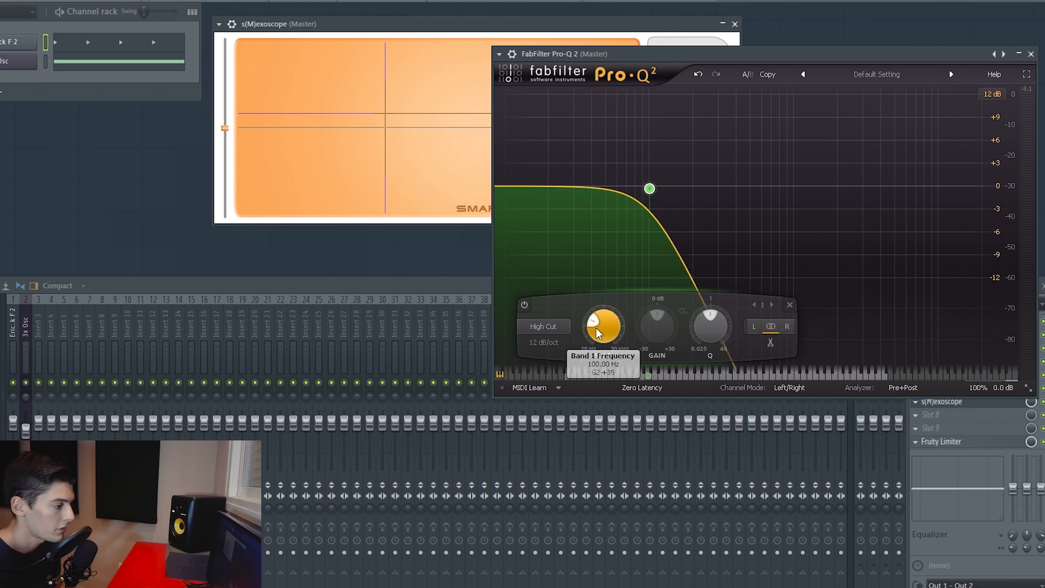
left_click(1031, 54)
left_click_drag(501, 31, 487, 26)
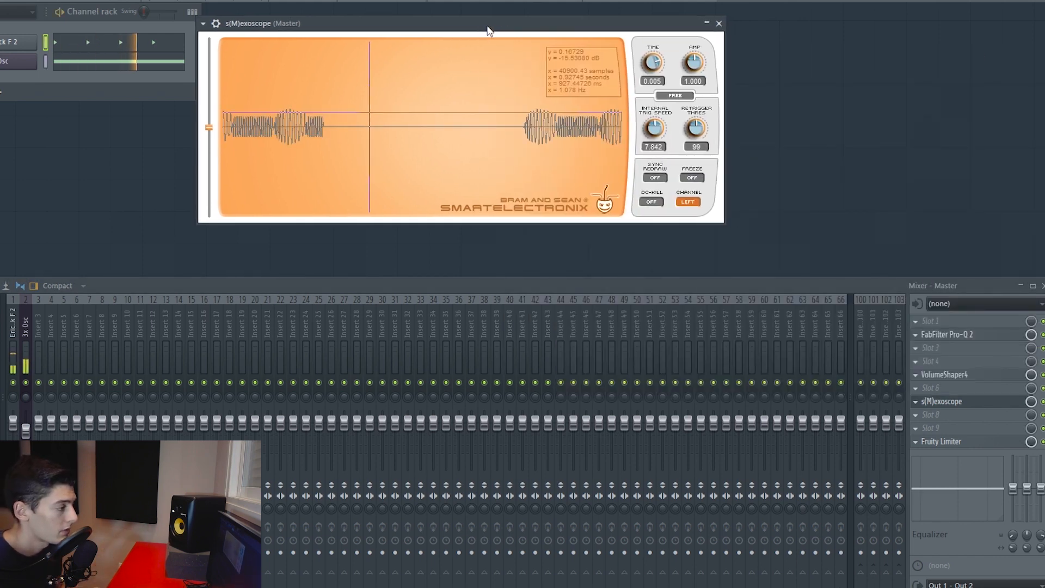
key("space")
With the loop playing, adjust both curve handles of the rising segment in the 3x Osc track's VolumeShaper4 for a more gradual bass fade-in.
left_click(26, 332)
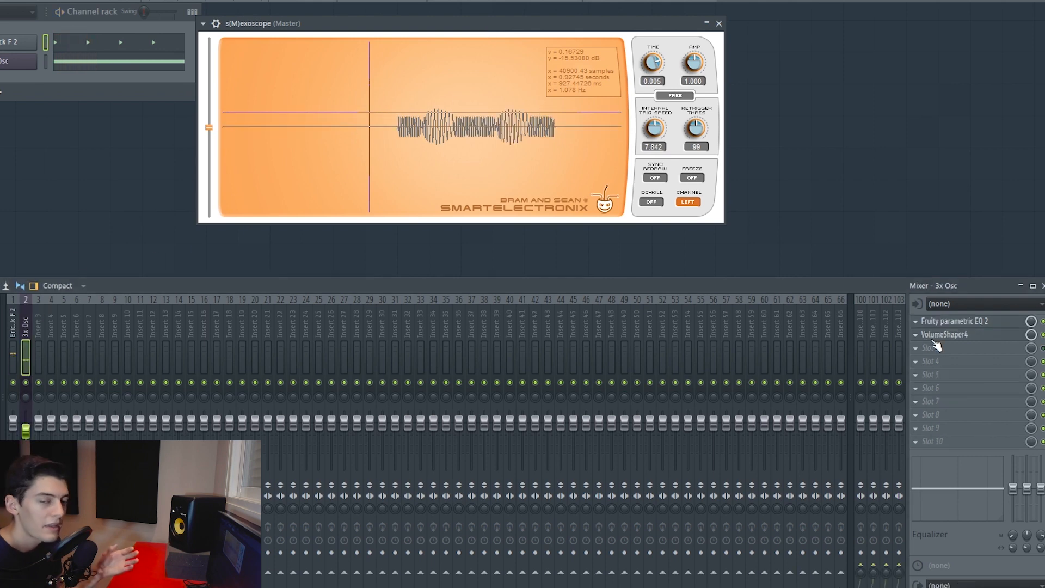
left_click(933, 339)
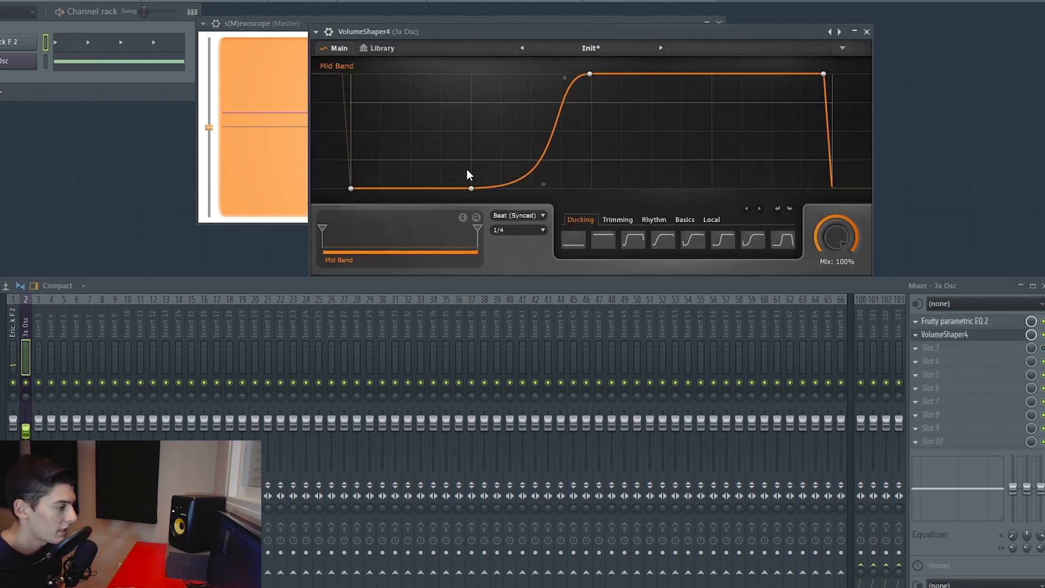
key("space")
left_click_drag(565, 103, 526, 189)
left_click_drag(567, 83, 563, 81)
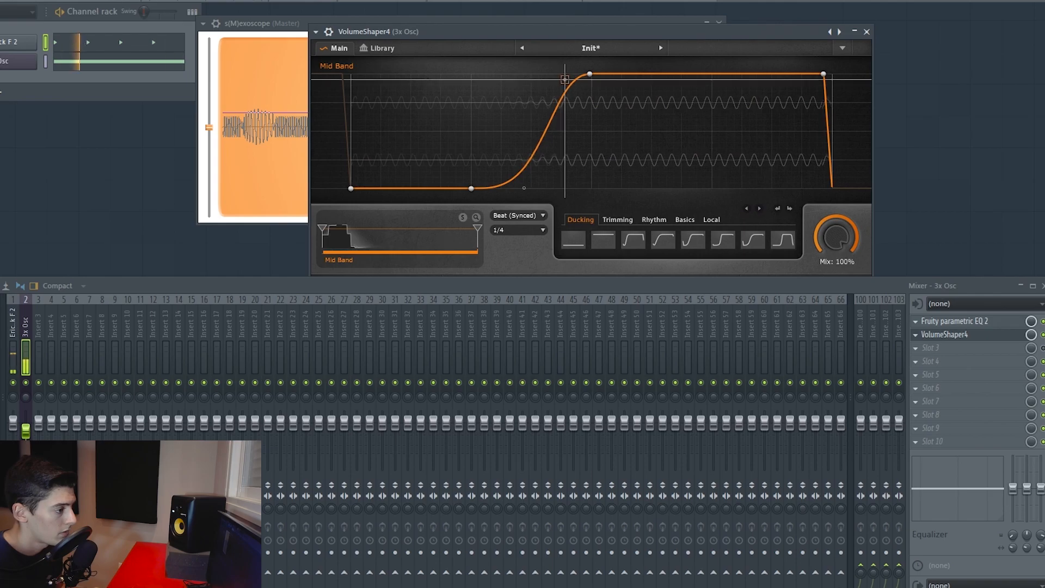